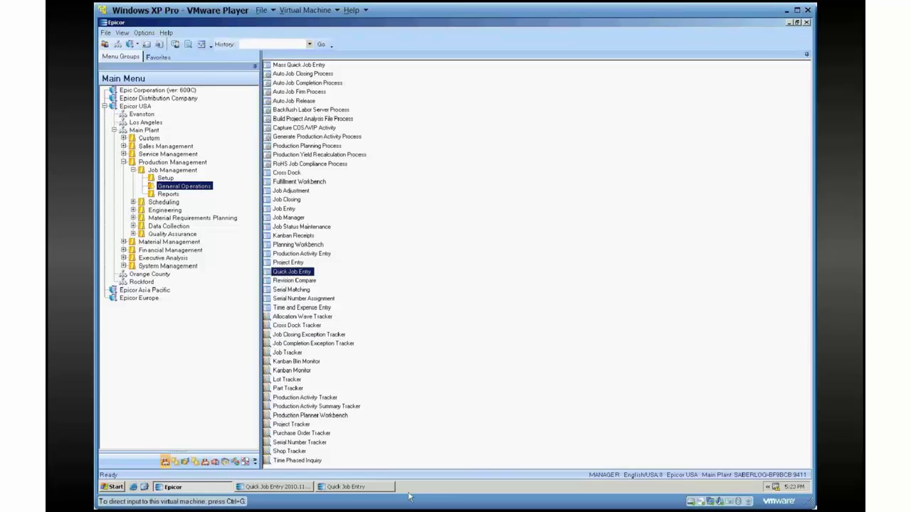
In Quick Job Entry, search parts starting with '13' and select L3PART001.
{"action": "left_click", "coordinate": [340, 488]}
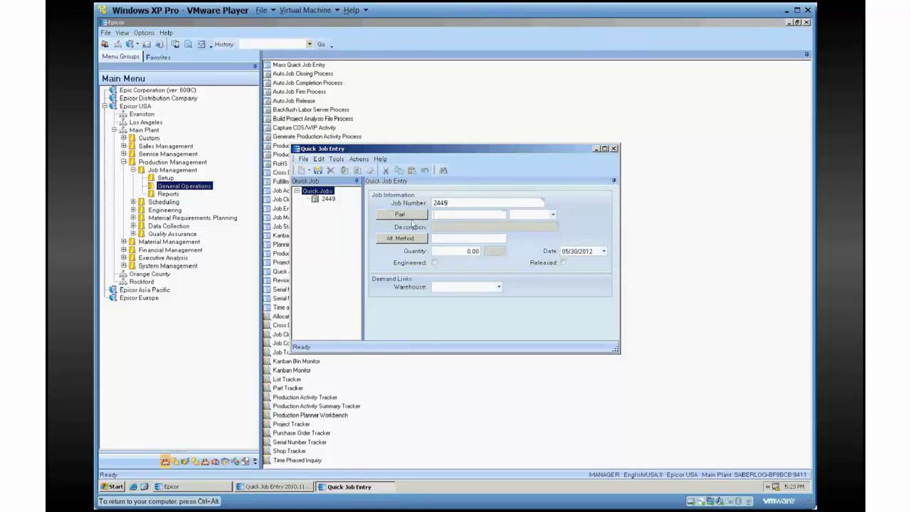
{"action": "left_click", "coordinate": [402, 215]}
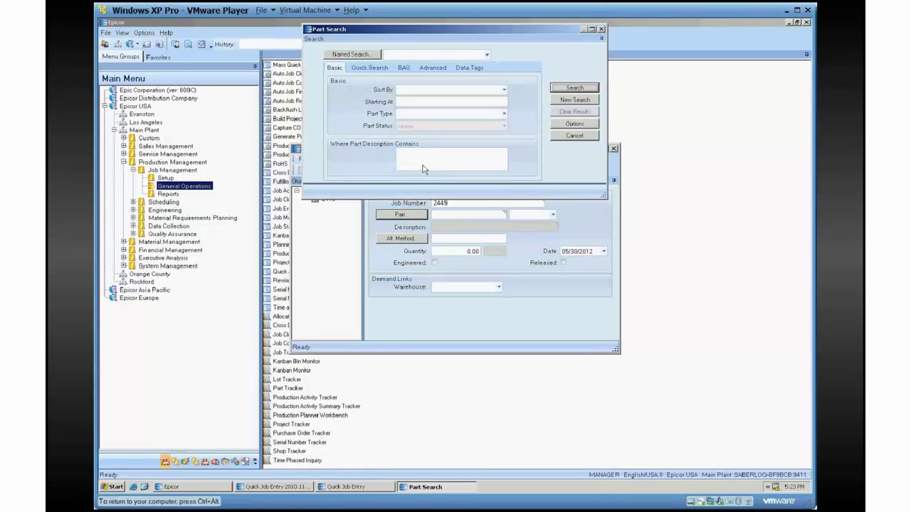
{"action": "left_click", "coordinate": [415, 103]}
{"action": "type", "text": "13"}
{"action": "key", "text": "Return"}
{"action": "double_click", "coordinate": [502, 234]}
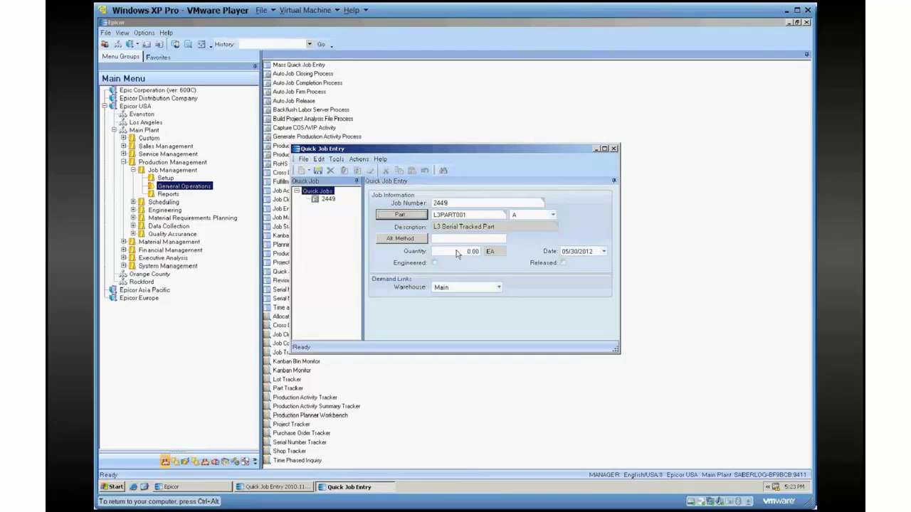
Enter quantity 10 and save, creating job 2449 in warehouse Main.
{"action": "left_click", "coordinate": [460, 254]}
{"action": "type", "text": "1"}
{"action": "type", "text": "0"}
{"action": "key", "text": "Tab"}
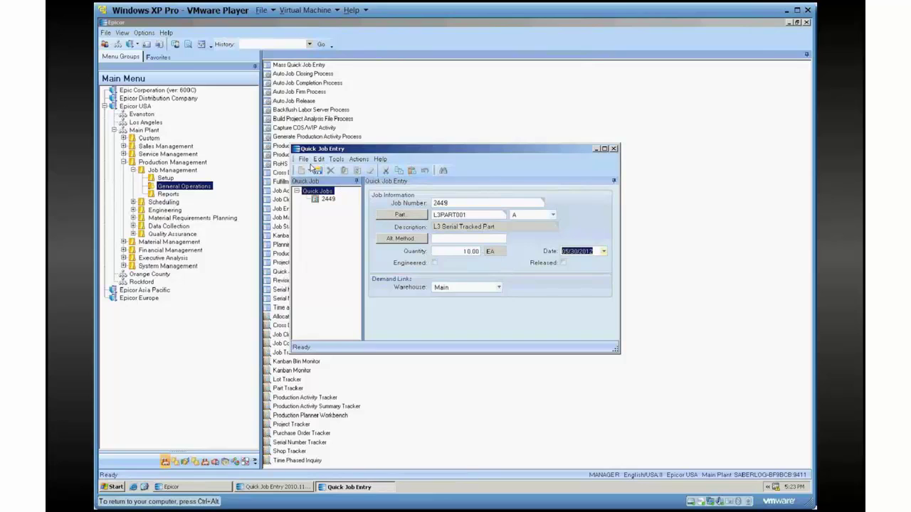
{"action": "left_click", "coordinate": [318, 171]}
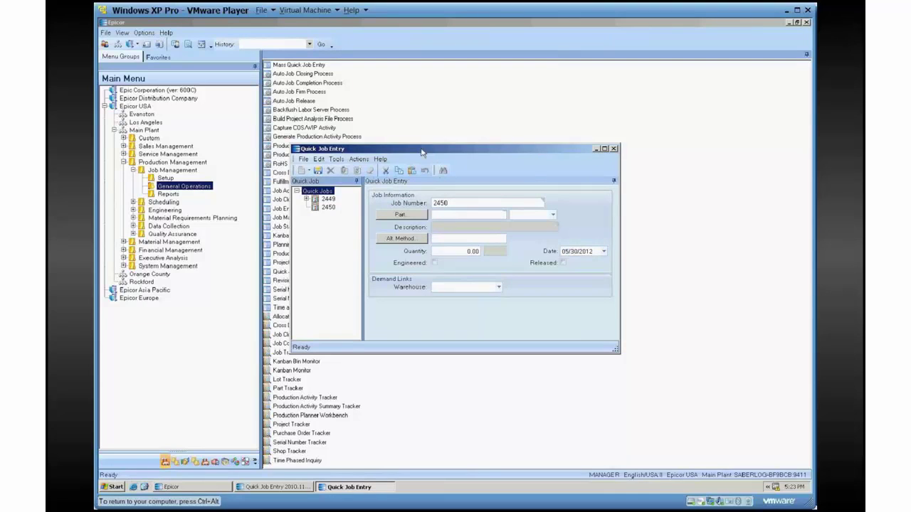
Open Serial Number Assignment and load job 2449, which needs 10 serials for L3PART001.
{"action": "left_click_drag", "start_coordinate": [431, 149], "coordinate": [545, 82]}
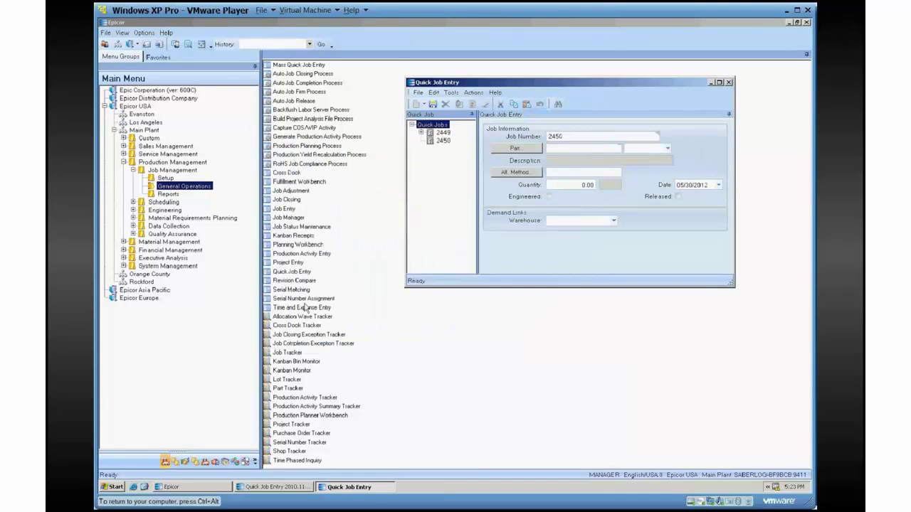
{"action": "left_click", "coordinate": [297, 299]}
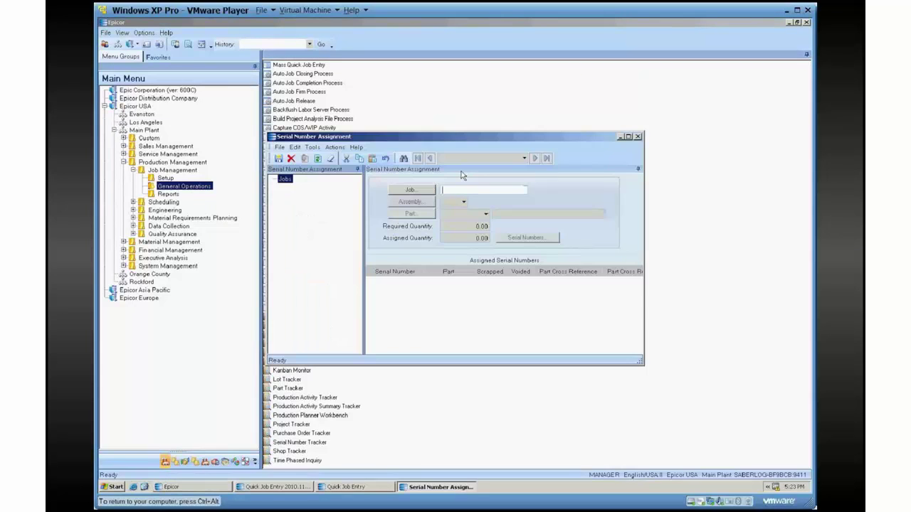
{"action": "left_click", "coordinate": [347, 488]}
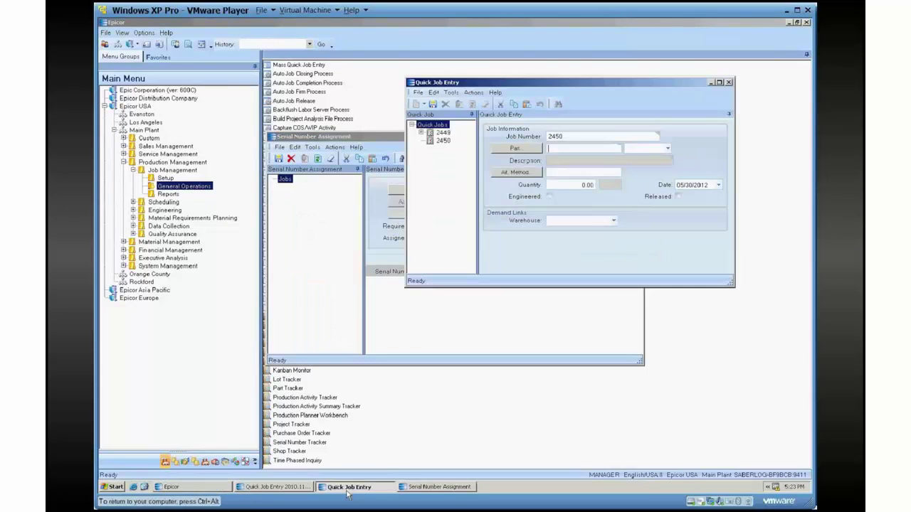
{"action": "left_click", "coordinate": [395, 132]}
{"action": "type", "text": "2449"}
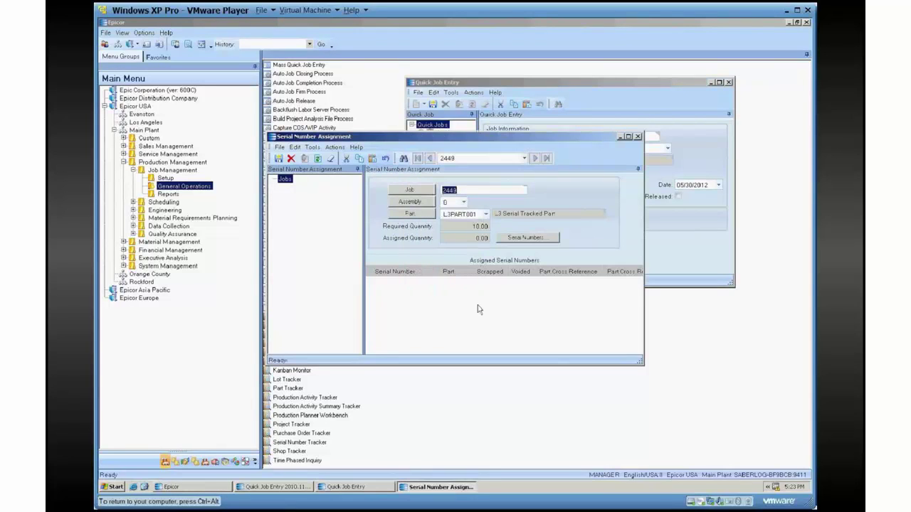
Create a range of 10 new serial numbers for job 2449, save, and close the assignment window.
{"action": "left_click", "coordinate": [511, 240]}
{"action": "left_click", "coordinate": [345, 182]}
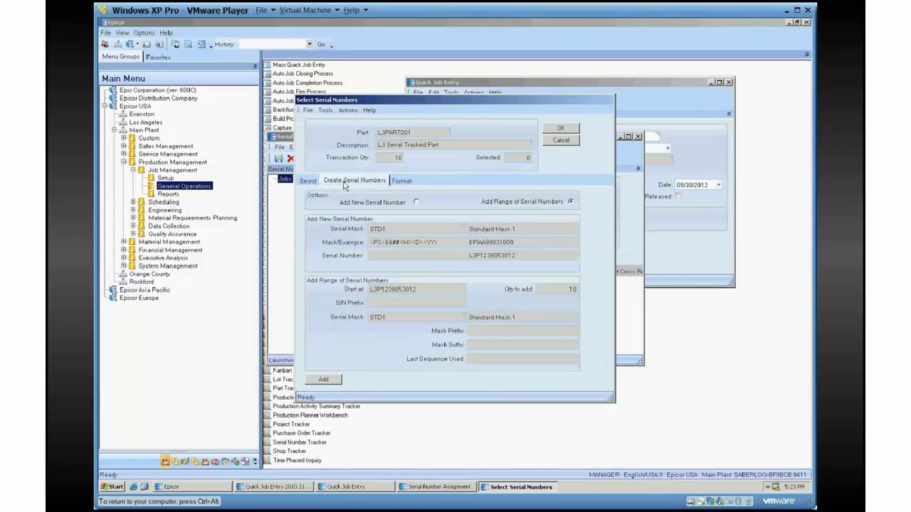
{"action": "left_click", "coordinate": [322, 382]}
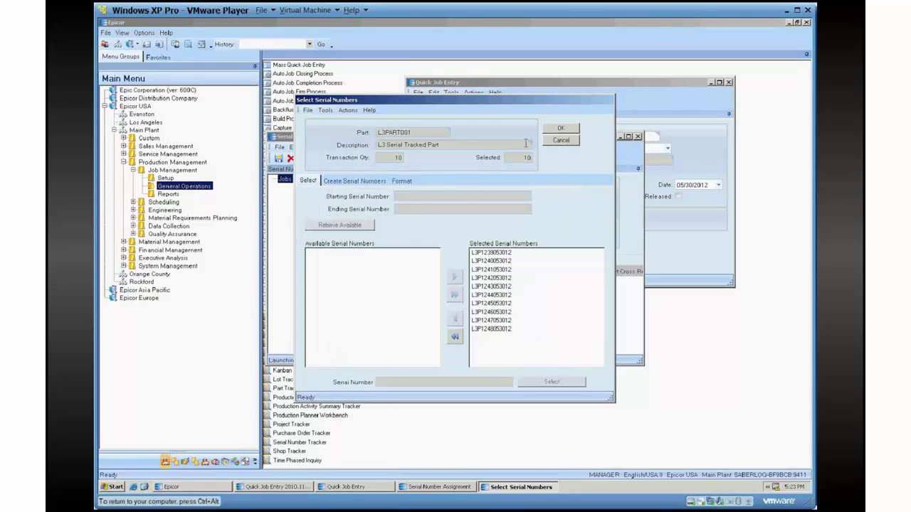
{"action": "left_click", "coordinate": [561, 129]}
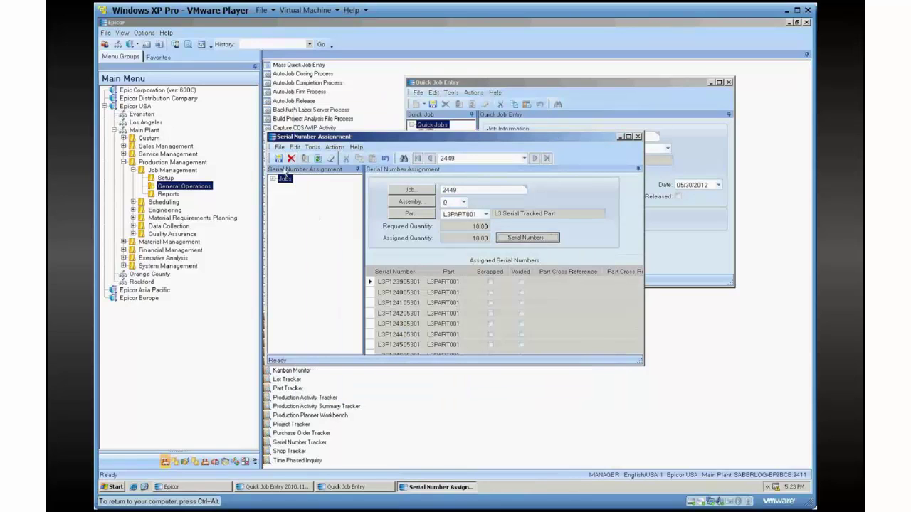
{"action": "left_click", "coordinate": [277, 158]}
{"action": "left_click", "coordinate": [638, 136]}
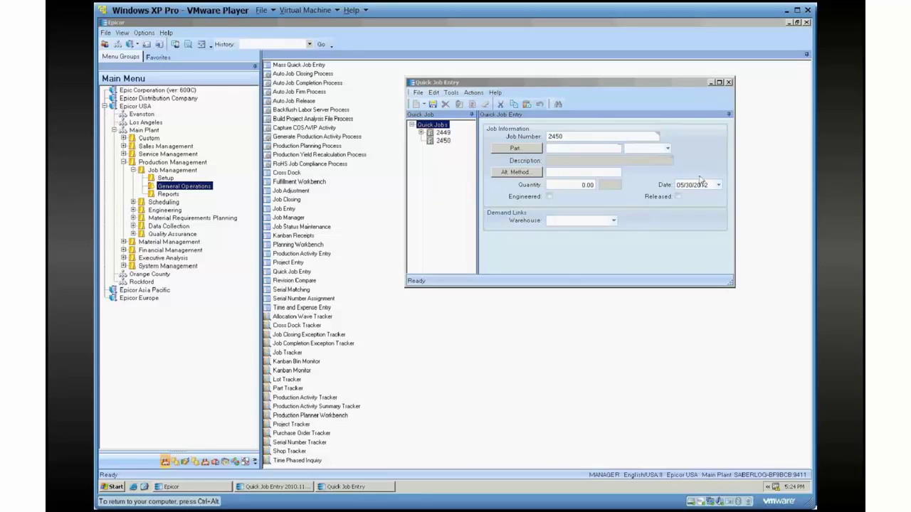
Move the standard Quick Job Entry window aside and close it.
{"action": "left_click_drag", "start_coordinate": [520, 82], "coordinate": [392, 115]}
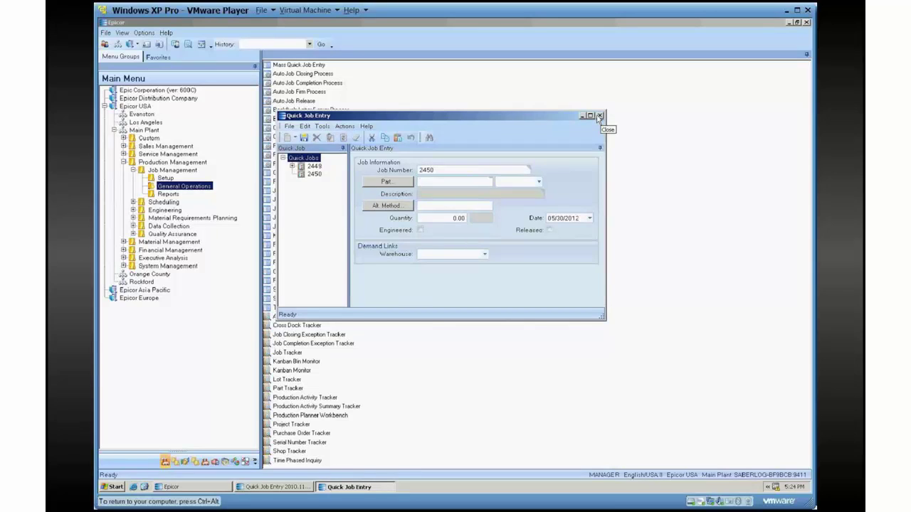
{"action": "left_click", "coordinate": [599, 115]}
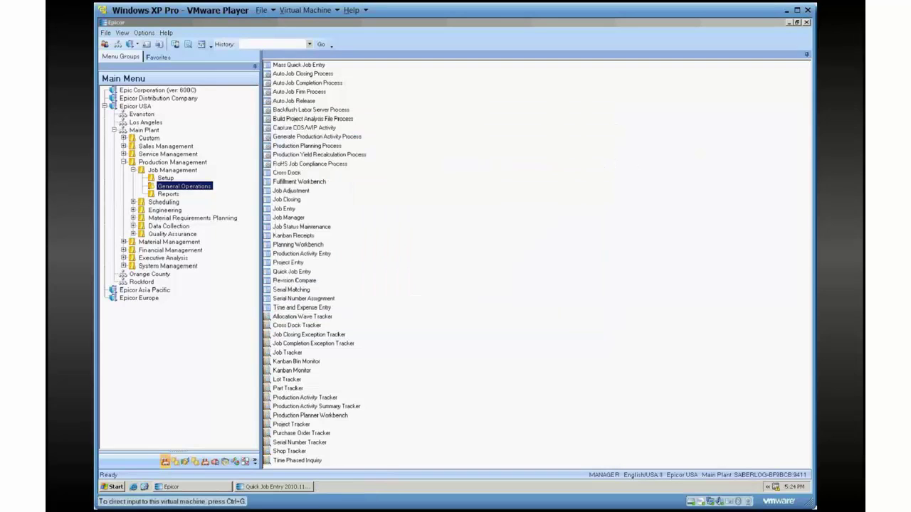
In custom Quick Job Entry 2010.11.04.01, search '13', pick part L3PART001 revision A, and enter quantity 10.
{"action": "left_click", "coordinate": [265, 488]}
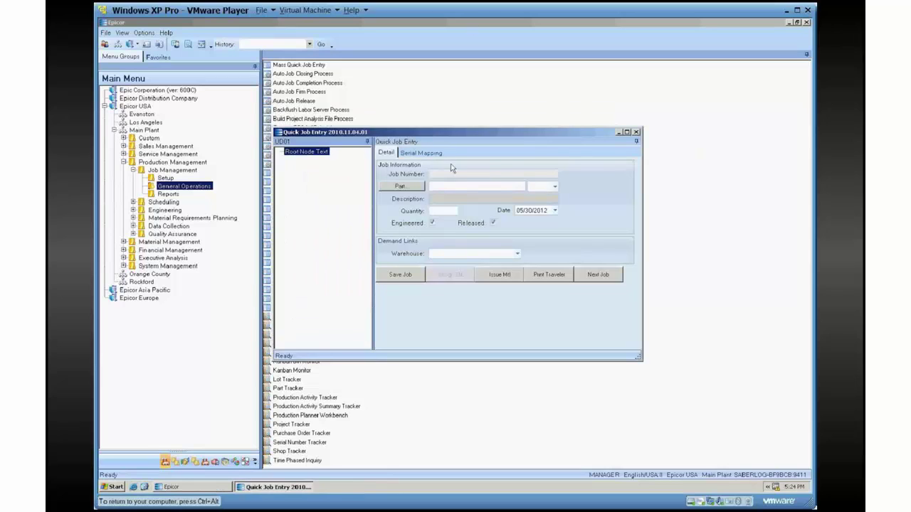
{"action": "left_click", "coordinate": [403, 186]}
{"action": "left_click", "coordinate": [399, 102]}
{"action": "type", "text": "13"}
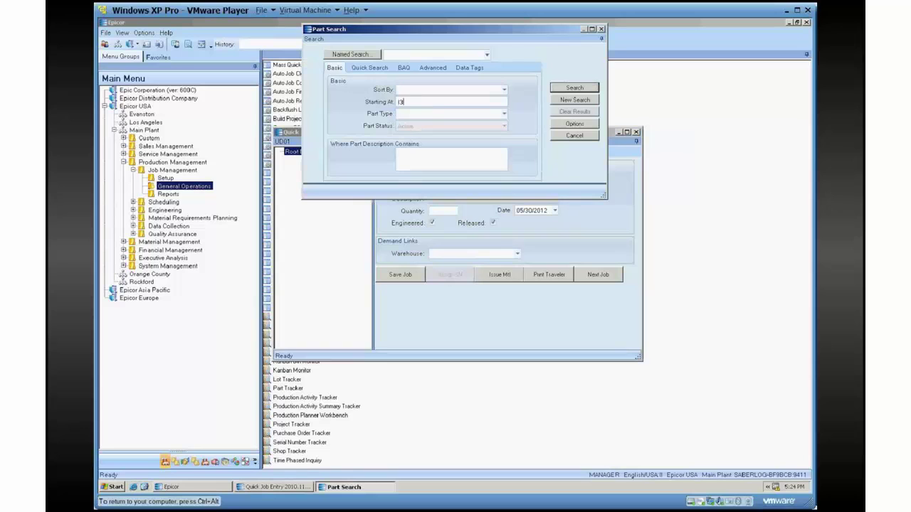
{"action": "key", "text": "Return"}
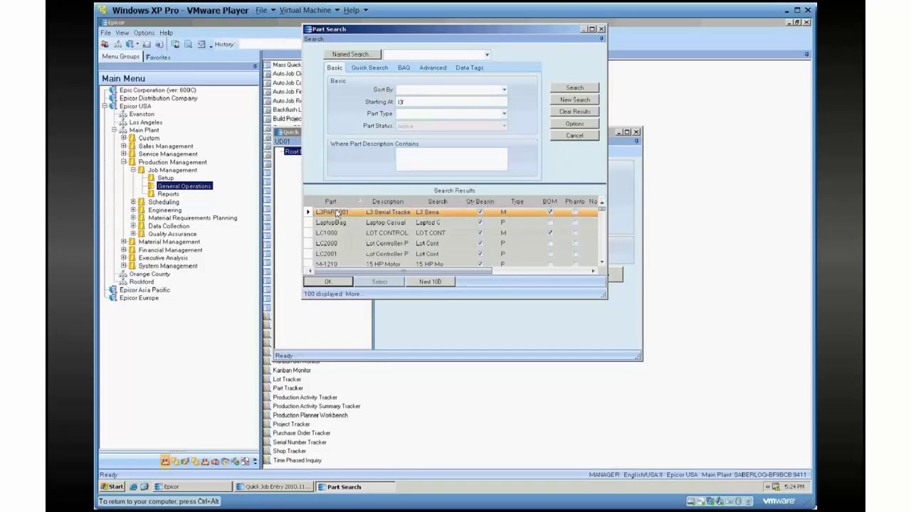
{"action": "double_click", "coordinate": [335, 215]}
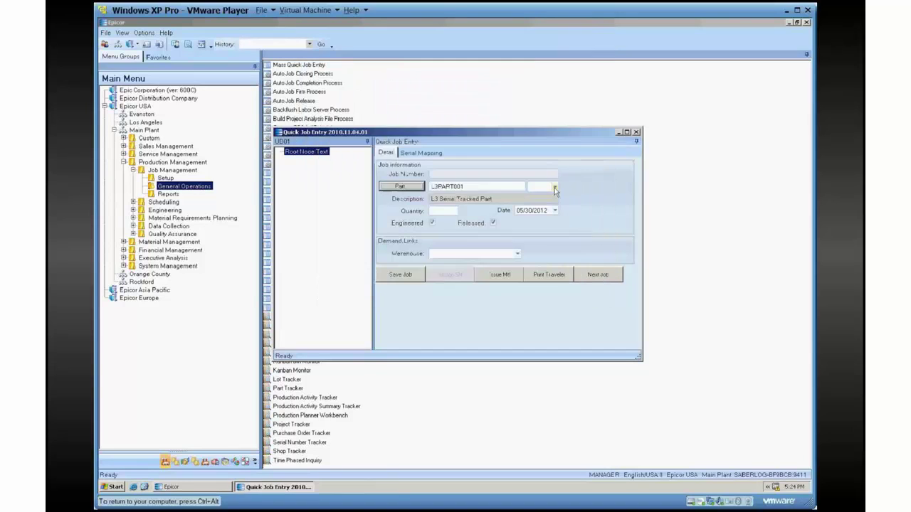
{"action": "left_click", "coordinate": [431, 212]}
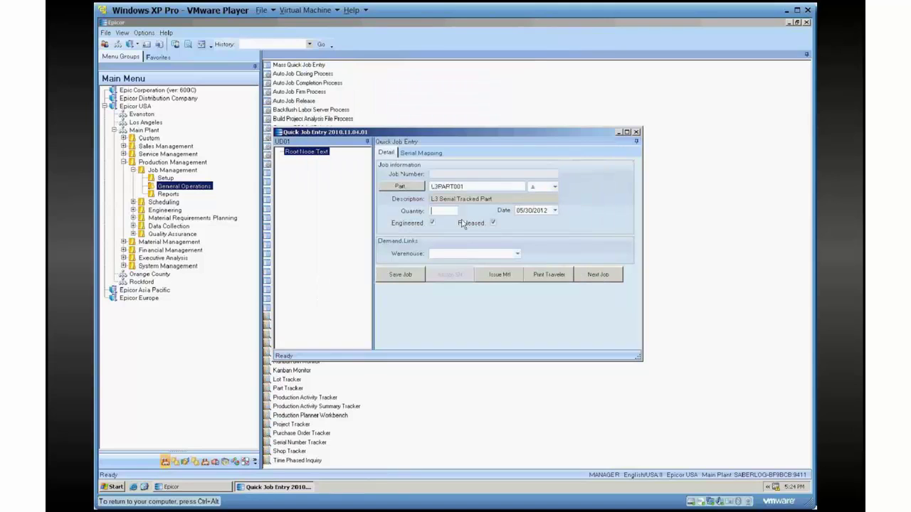
{"action": "type", "text": "10"}
Choose warehouse Floor Stock - Main, save the job as 2451, and assign its serial numbers.
{"action": "left_click", "coordinate": [402, 276]}
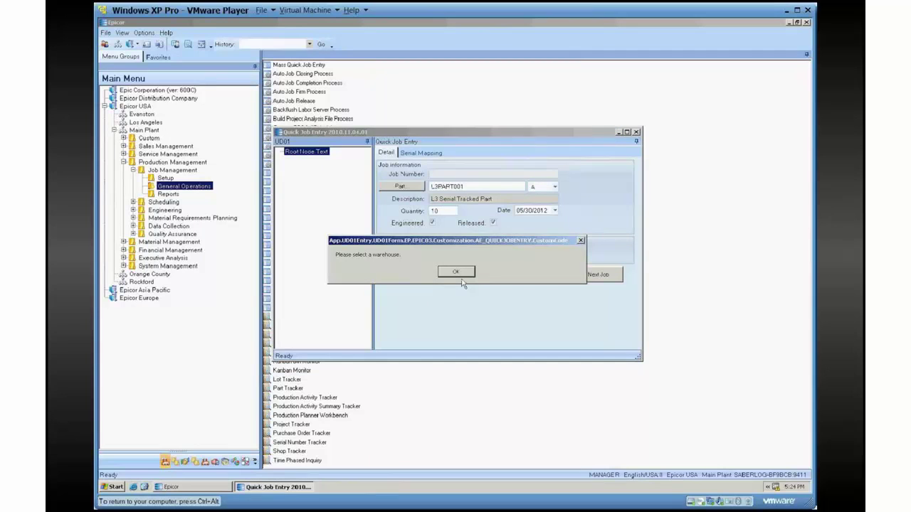
{"action": "left_click", "coordinate": [456, 272]}
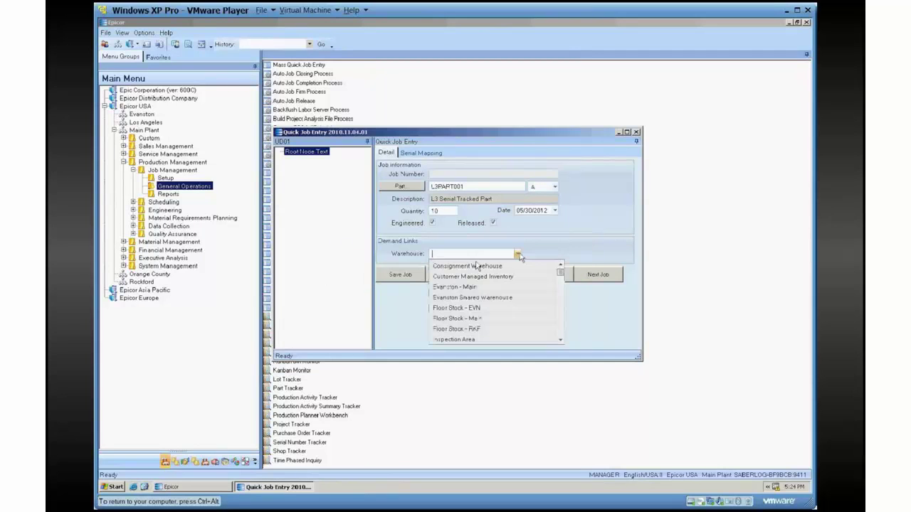
{"action": "left_click", "coordinate": [466, 320]}
{"action": "left_click", "coordinate": [410, 275]}
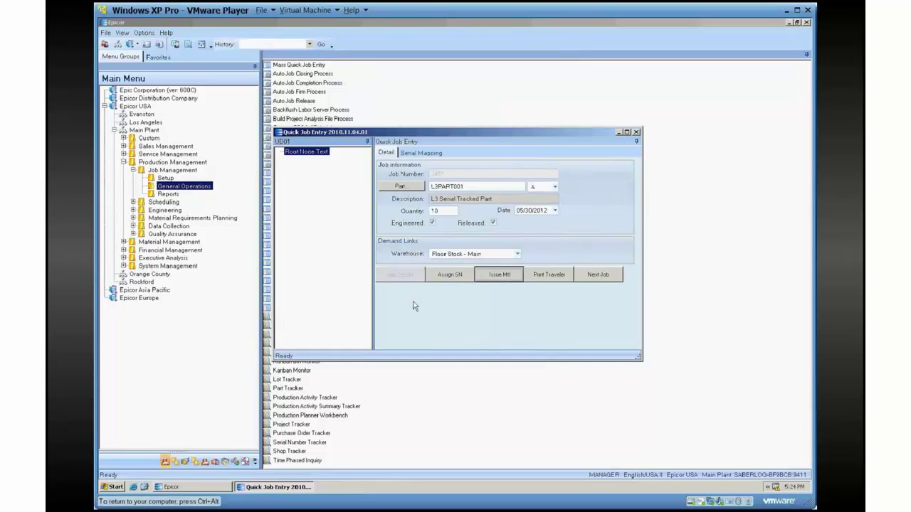
{"action": "left_click", "coordinate": [449, 275]}
Load job 2451 in Mass Issues to Manufacturing, select the L3PART001 assembly row, then close it.
{"action": "left_click", "coordinate": [501, 275]}
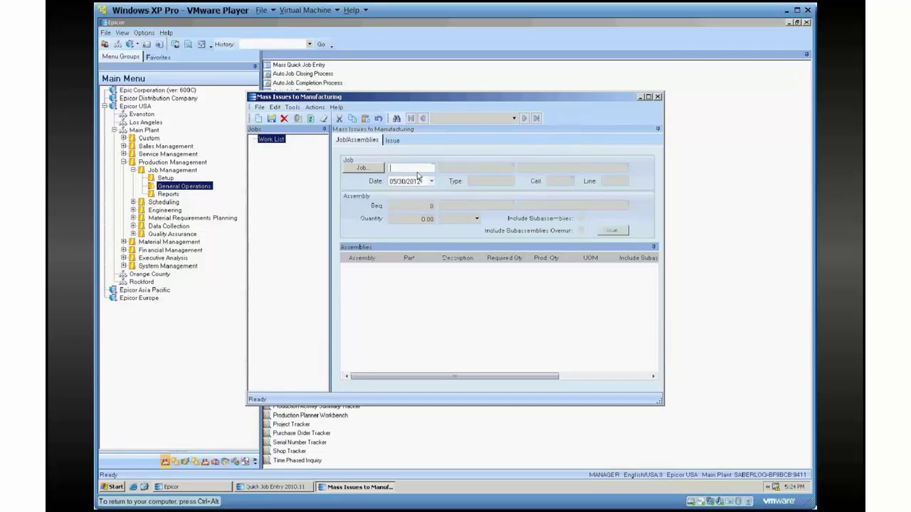
{"action": "type", "text": "2451"}
{"action": "key", "text": "Tab"}
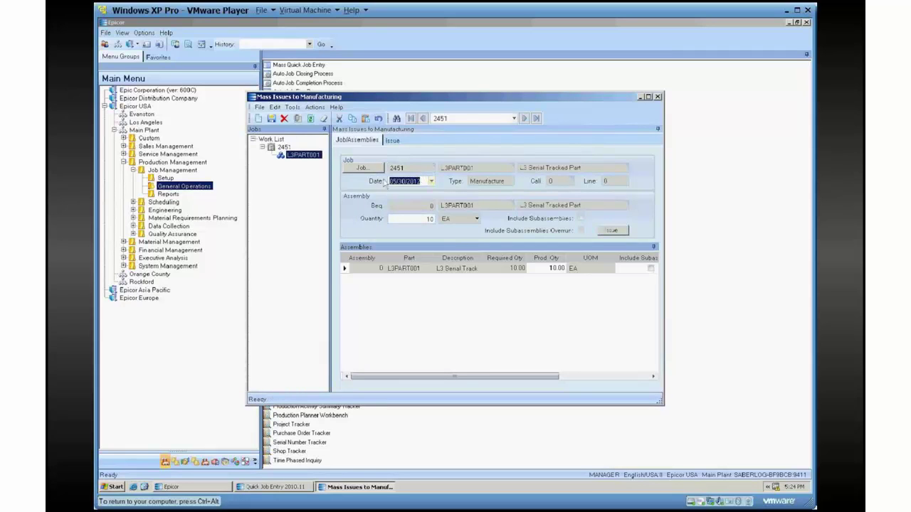
{"action": "left_click", "coordinate": [394, 141]}
{"action": "left_click", "coordinate": [356, 140]}
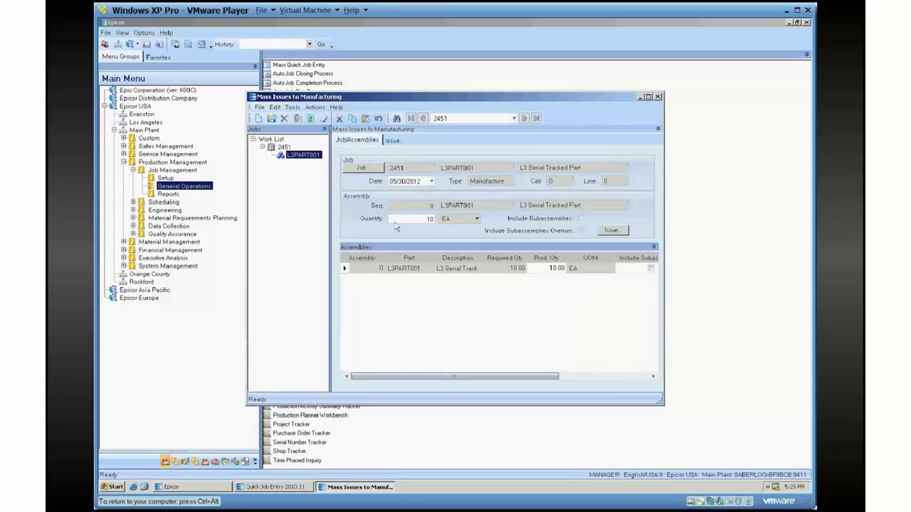
{"action": "left_click", "coordinate": [346, 269]}
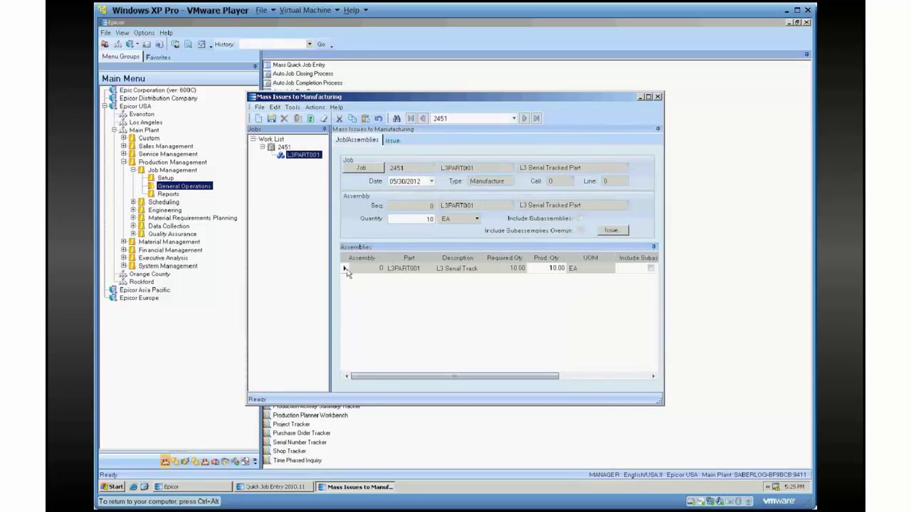
{"action": "left_click", "coordinate": [346, 269]}
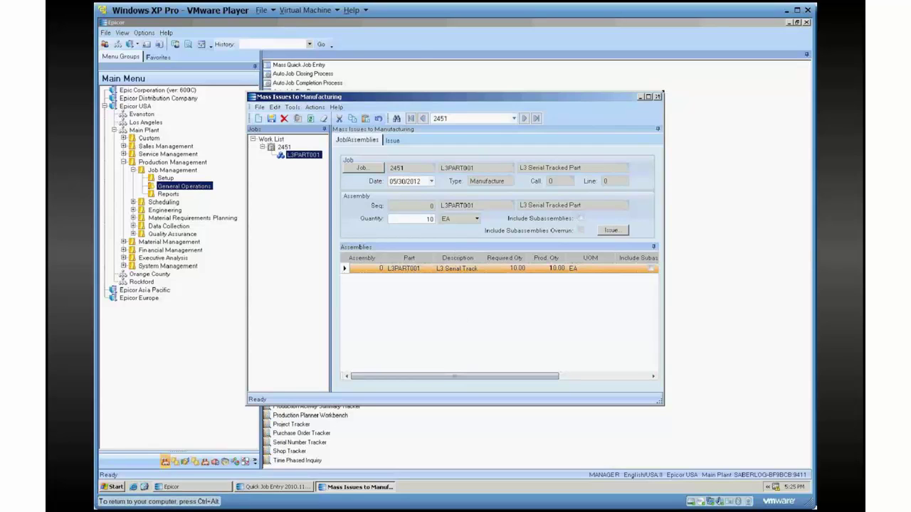
{"action": "left_click", "coordinate": [658, 96]}
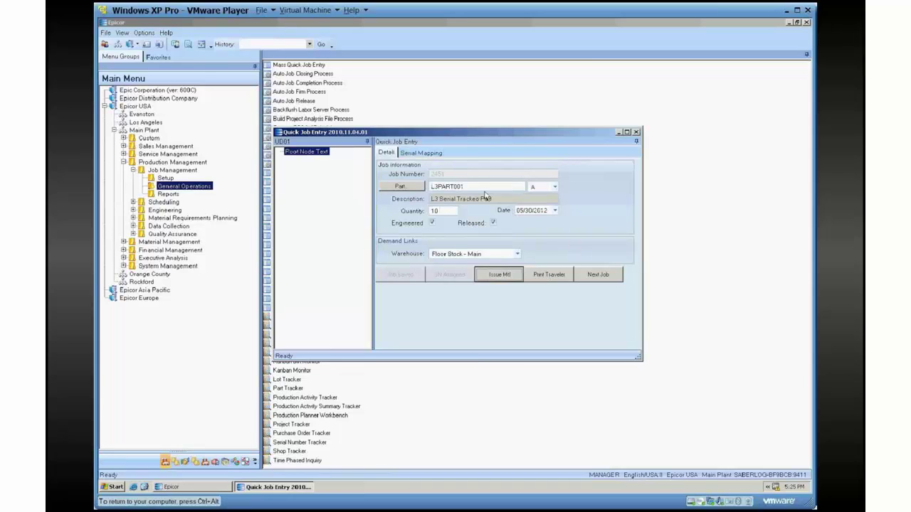
Clear the custom form with Next Job (Alt+N), keeping warehouse Floor Stock - Main.
{"action": "key", "text": "alt+n"}
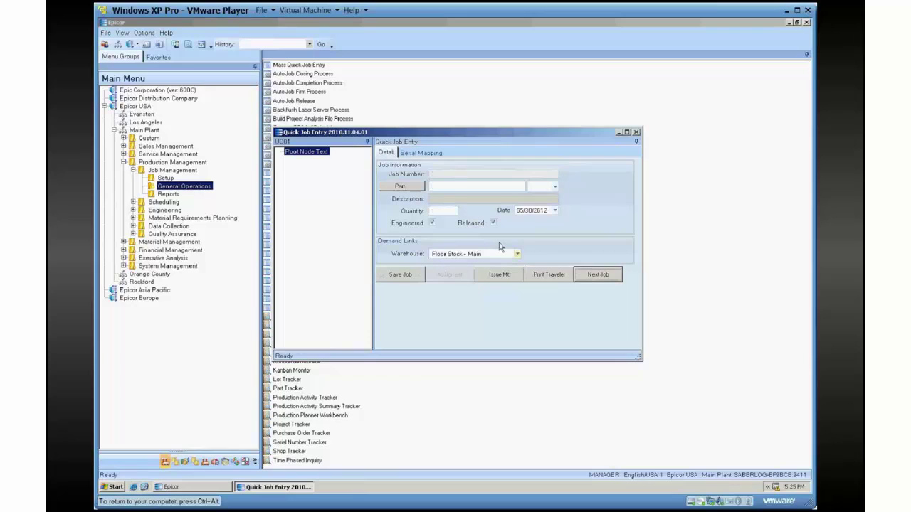